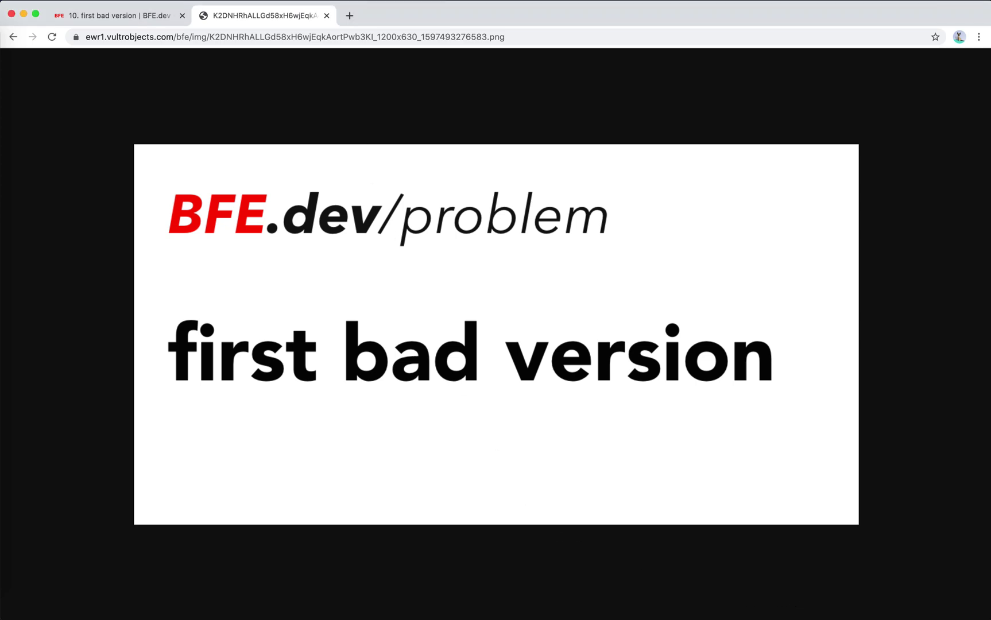
- Close the problem-image tab to return to the first bad version problem page
left_click(326, 16)
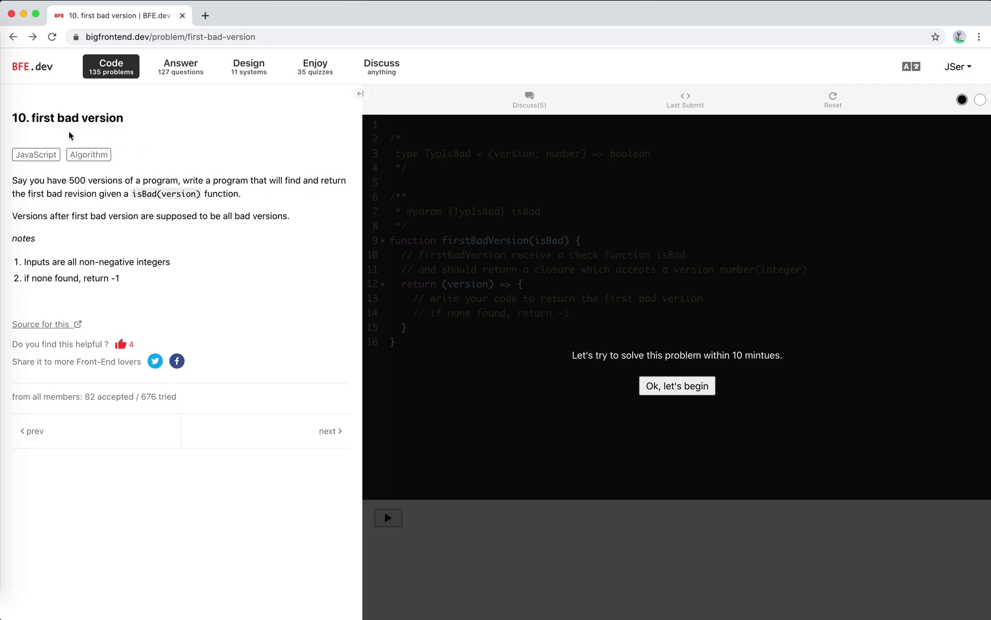
left_click_drag(37, 118, 63, 118)
left_click(194, 258)
- Start the 10-minute challenge and look over the starter code's function name and types
left_click(669, 388)
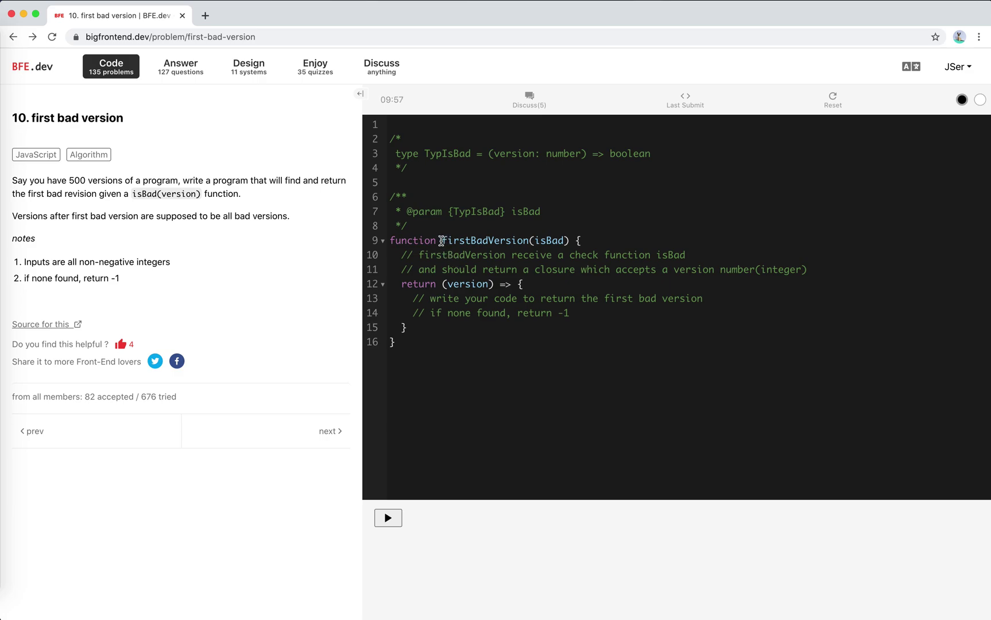
left_click_drag(442, 240, 510, 240)
left_click(510, 240)
left_click_drag(424, 154, 499, 164)
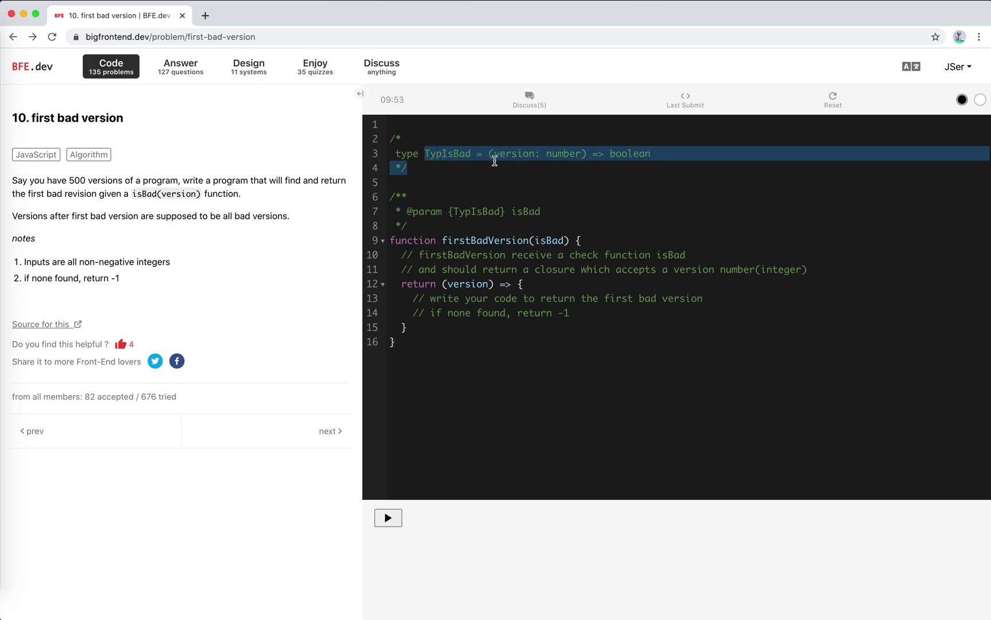
left_click(507, 154)
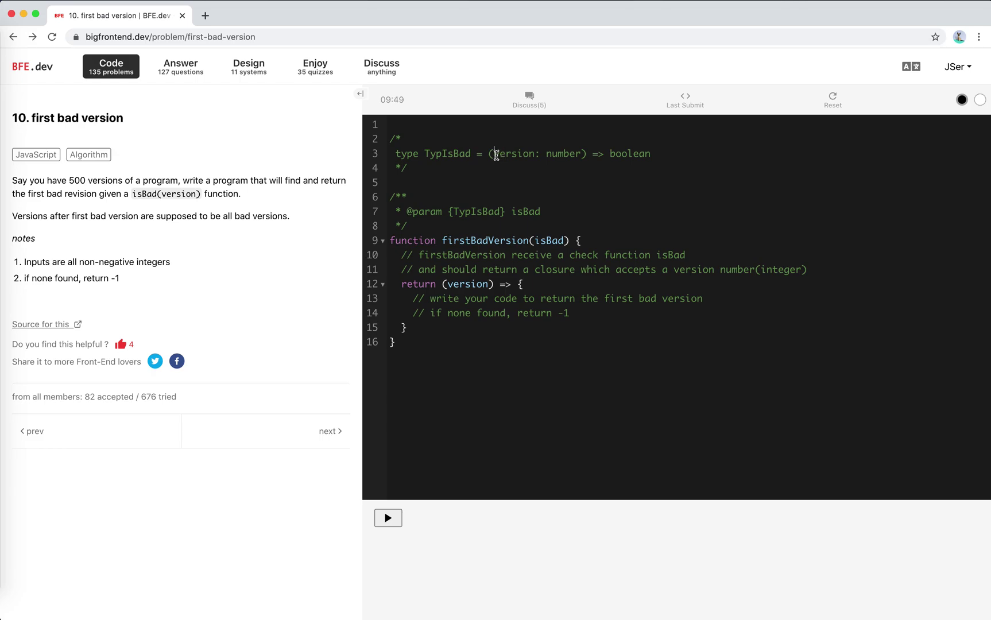
left_click_drag(494, 153, 579, 154)
left_click(595, 173)
left_click_drag(422, 256, 523, 256)
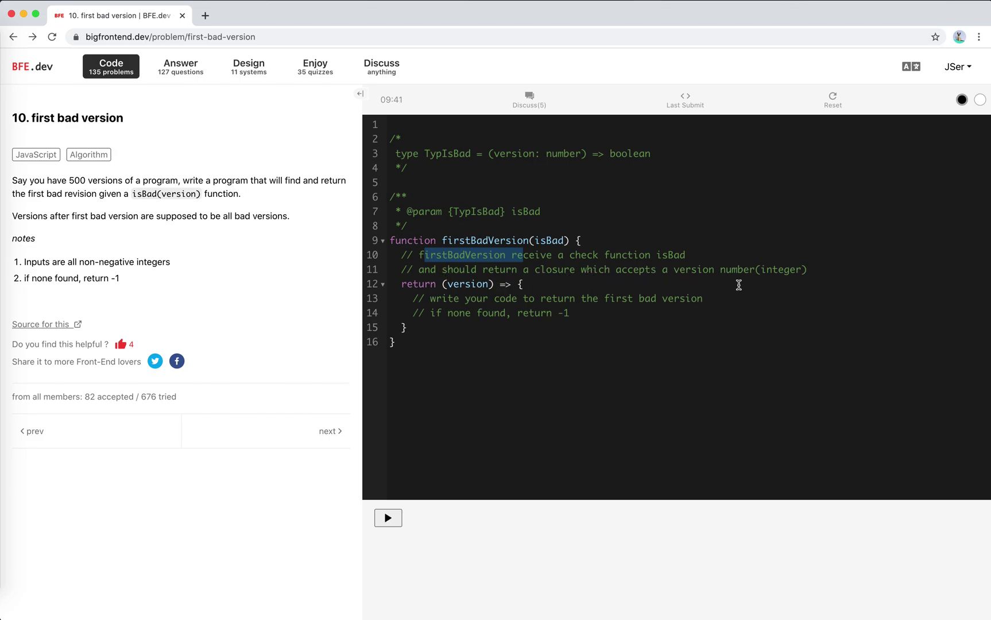
- Delete the two placeholder comment lines inside the returned closure
double_click(466, 284)
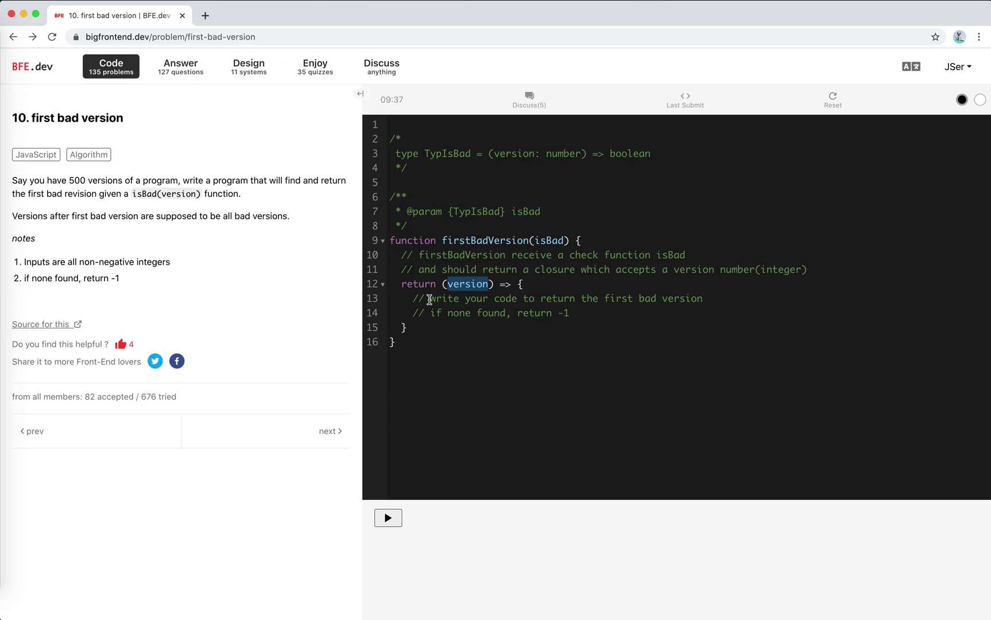
left_click(444, 300)
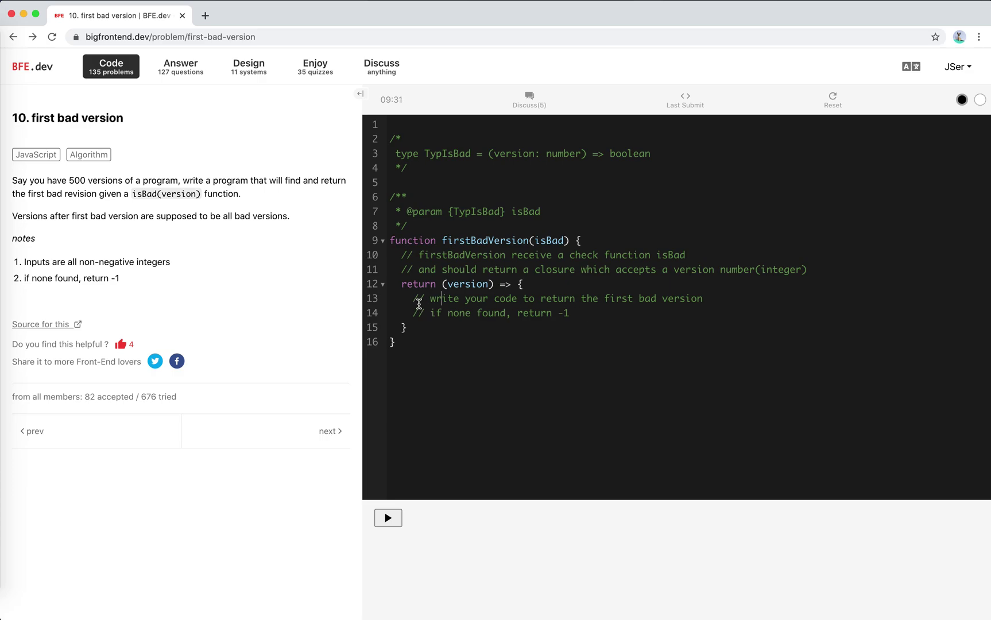
left_click_drag(413, 297, 589, 317)
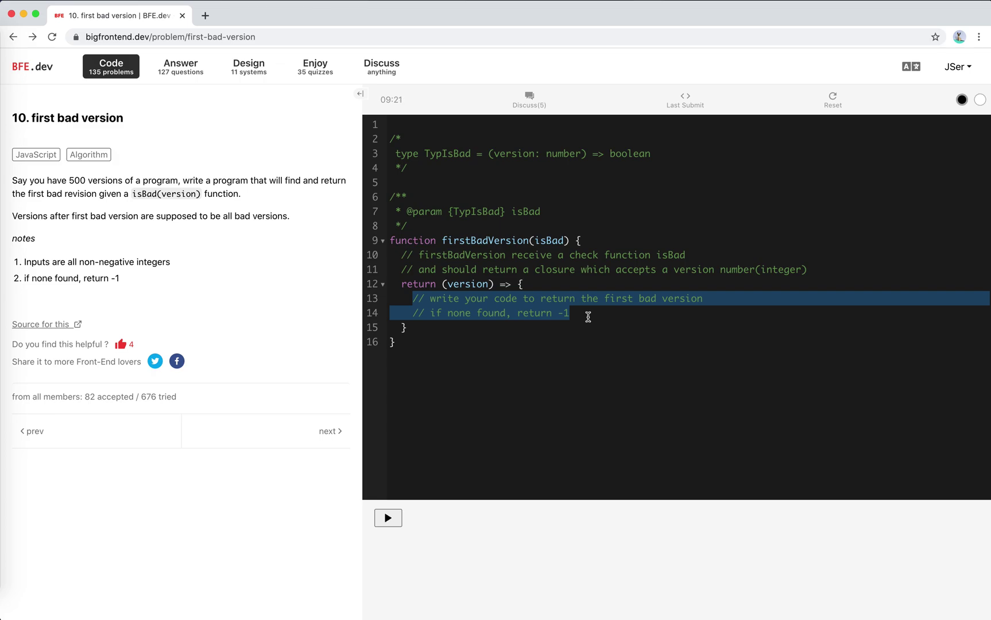
left_click(588, 317)
left_click_drag(412, 298, 577, 314)
key("BackSpace")
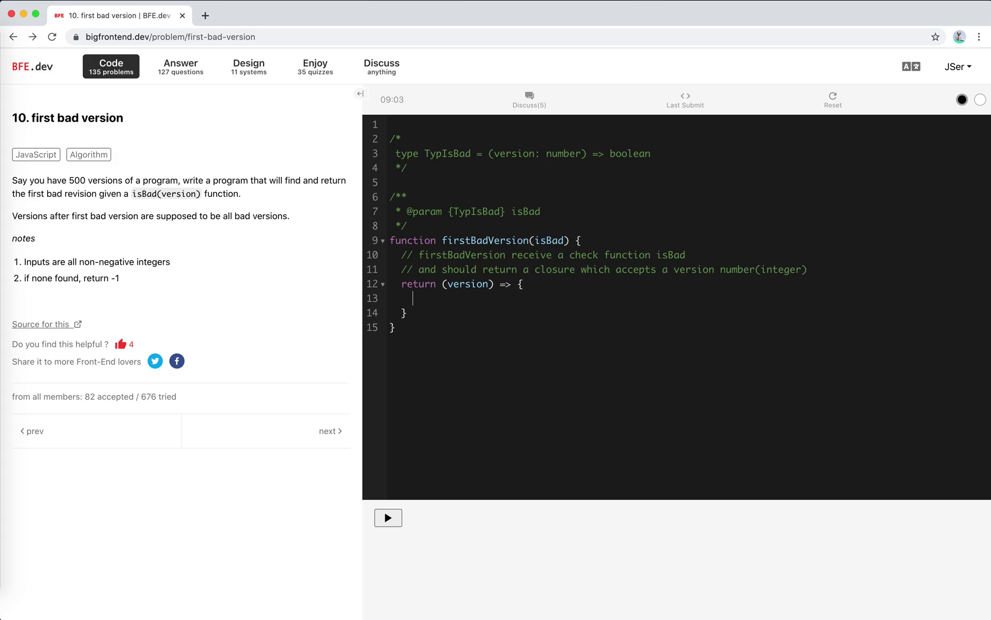
type("let left ")
type("= 0")
- Write 'let left = 0' and 'let right = version', then begin 'while (left <='
key("Return")
type("le")
type("t right=")
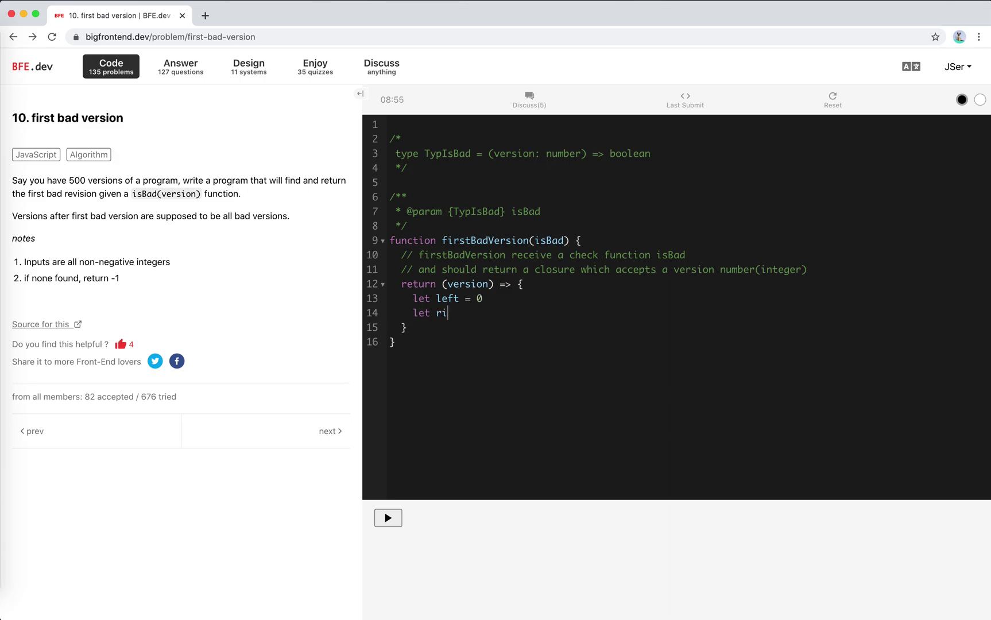
key("BackSpace")
type("= ")
type("version")
key("Return")
key("Return")
type("while (")
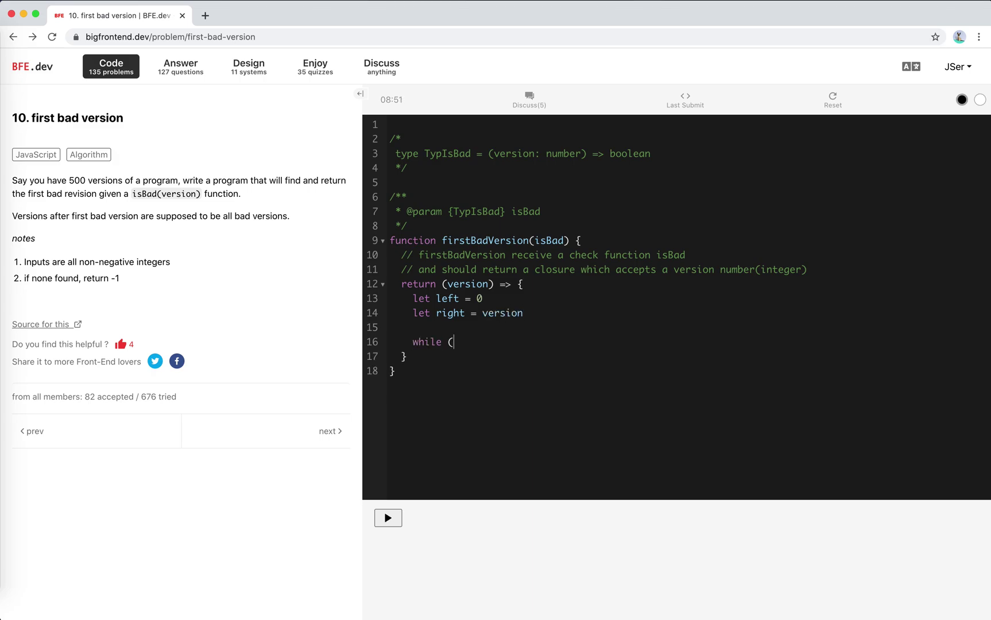
type("left")
type("<")
type("=")
- Complete the loop condition as left <= right and open the while body
left_click(458, 324)
double_click(449, 313)
key("ctrl+c")
left_click(512, 342)
key("ctrl+v")
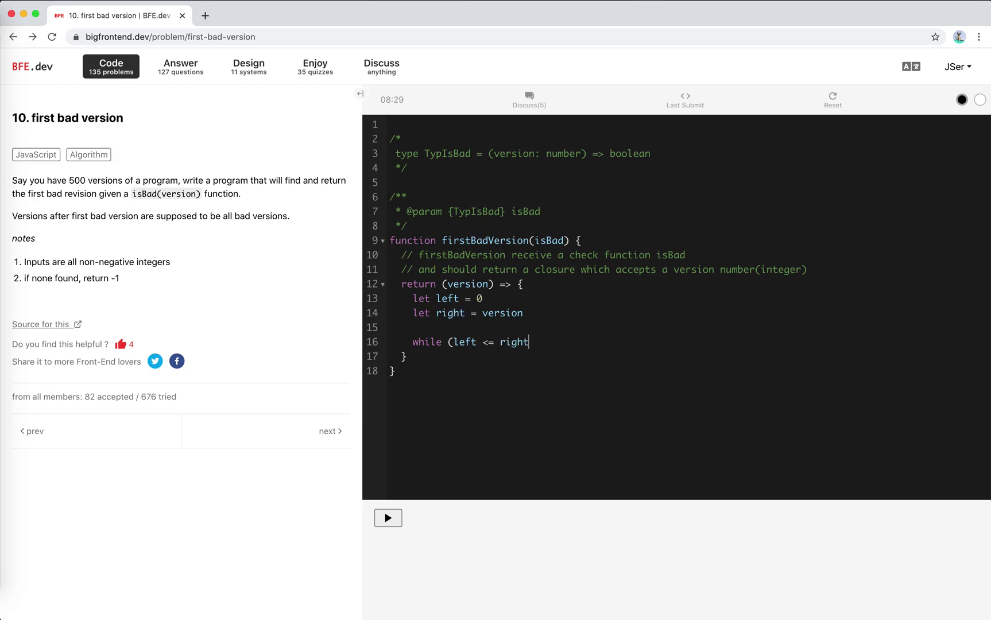
type(") {")
key("Return")
key("Return")
type("con")
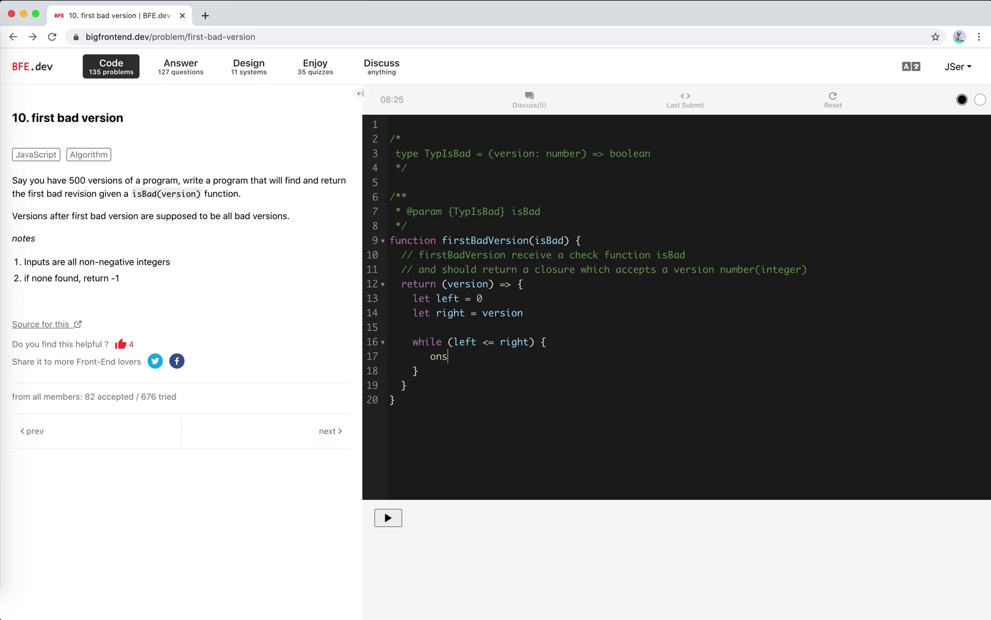
- Compute middle as Math.floor((left + right) / 2) inside the loop
key("BackSpace")
key("BackSpace")
type("onst midde")
type("l")
key("BackSpace")
key("BackSpace")
key("BackSpace")
type("le ")
type("= Math.fl")
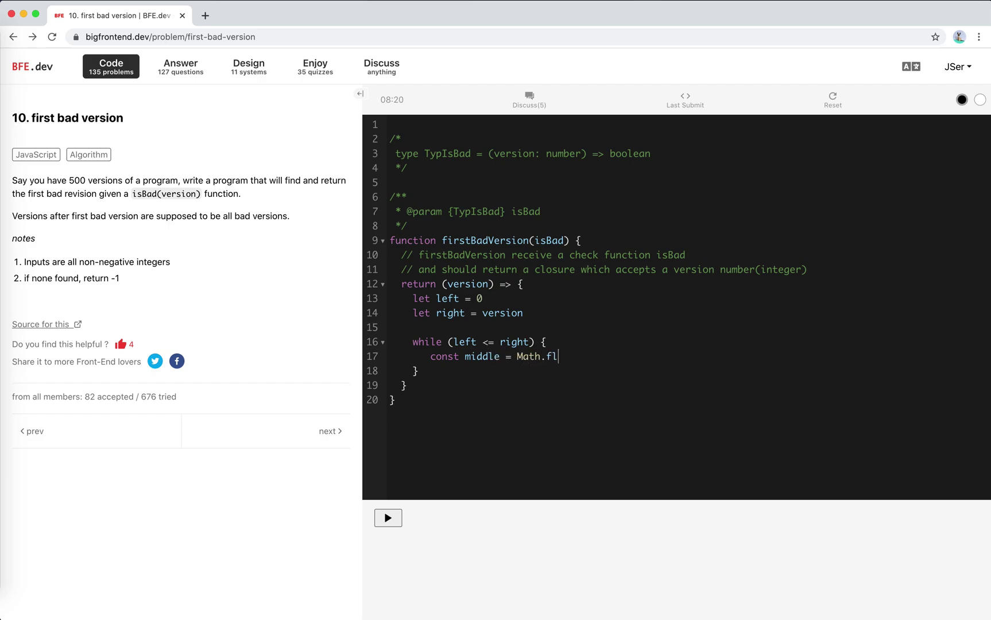
type("oor(le")
type("ft + right")
type(") / 2)")
left_click(578, 356)
type("(")
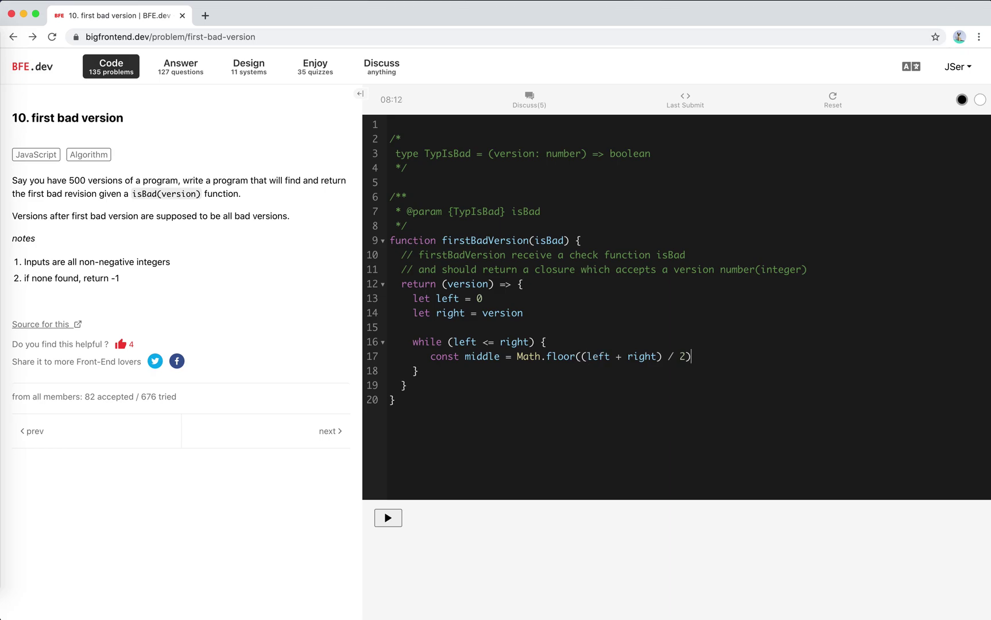
key("End")
- Add an empty if (isBad(middle)) block below the middle calculation
key("Return")
type("if (")
double_click(549, 239)
left_click(477, 374)
type("isBad(middle)) ")
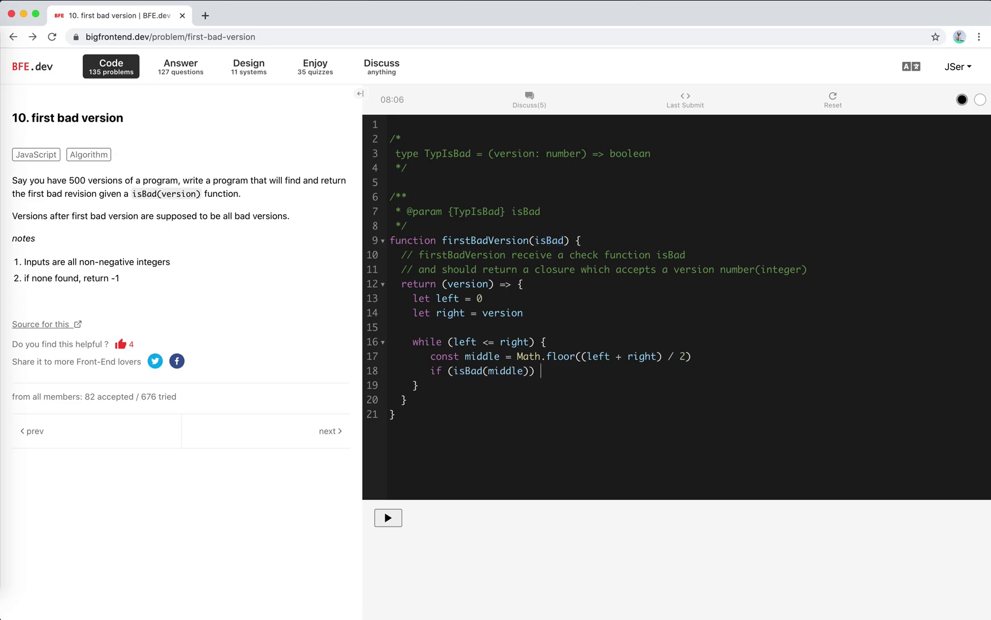
type("{")
key("Return")
type("}")
double_click(500, 372)
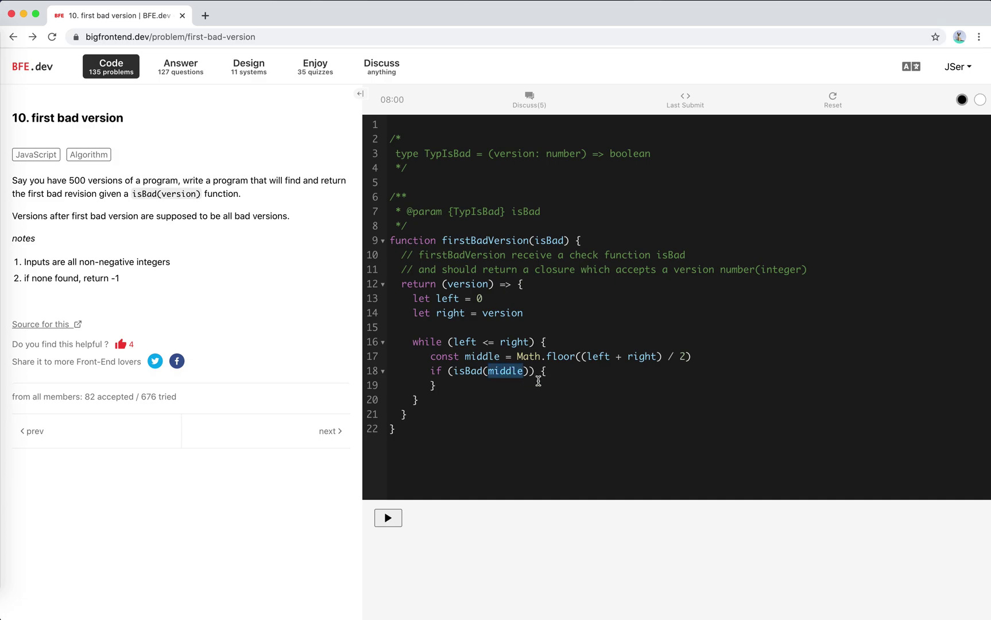
double_click(449, 299)
left_click(498, 371)
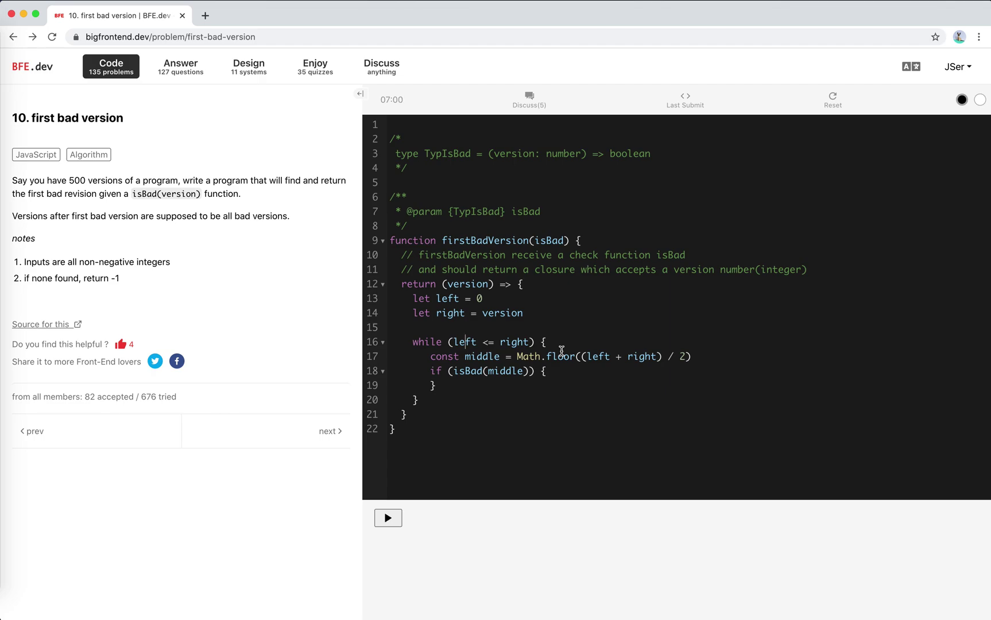
- Write the '// o o x' sketch comment and a second comment line above the while loop
left_click(497, 329)
type("//  ")
type("o o ")
type("x")
key("Return")
type("//")
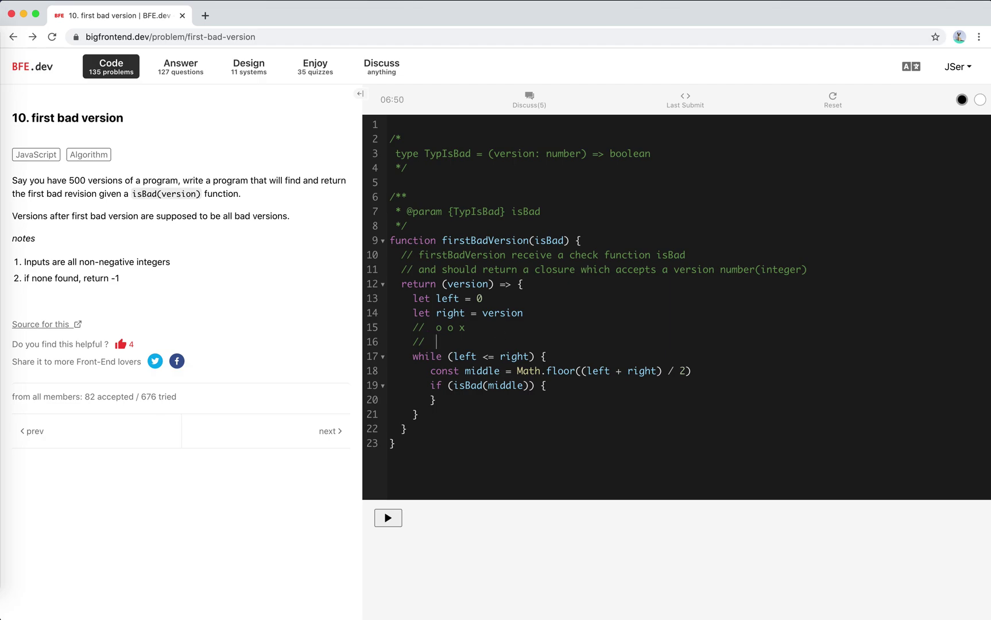
type("  o")
key("BackSpace")
type("x")
key("Left")
key("BackSpace")
left_click(551, 385)
- Replace the sketch with a comment saying the version after right is the first bad version
key("Return")
type("right =")
type(" middle - ")
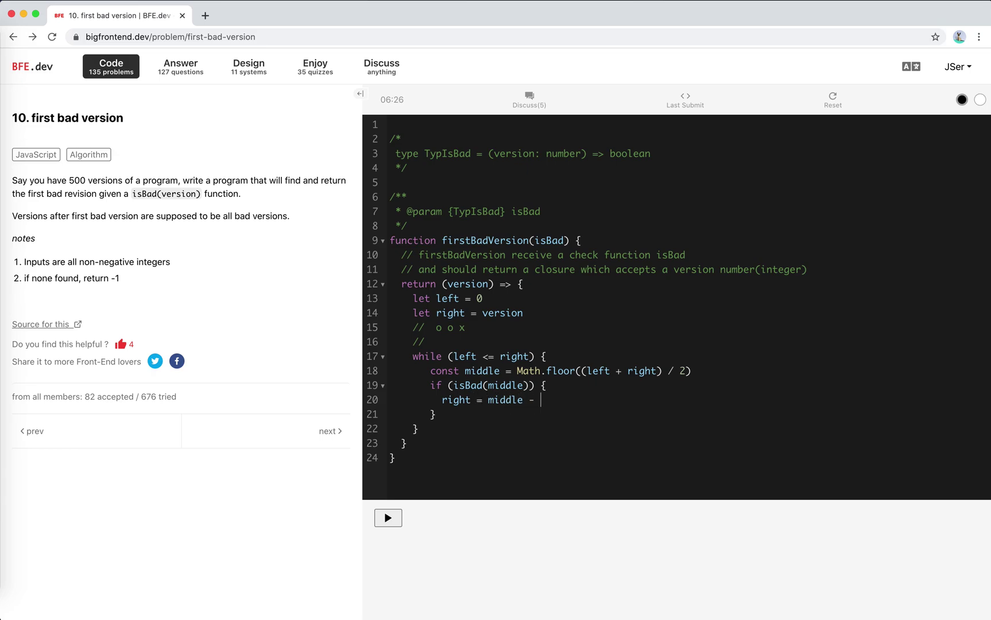
type("1")
left_click_drag(431, 325, 443, 341)
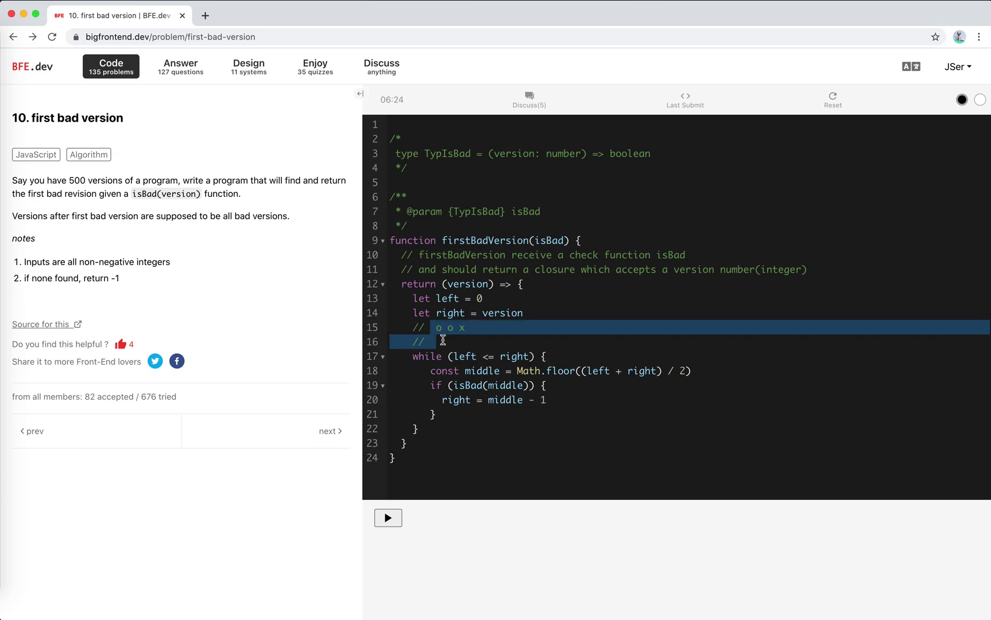
type("the i")
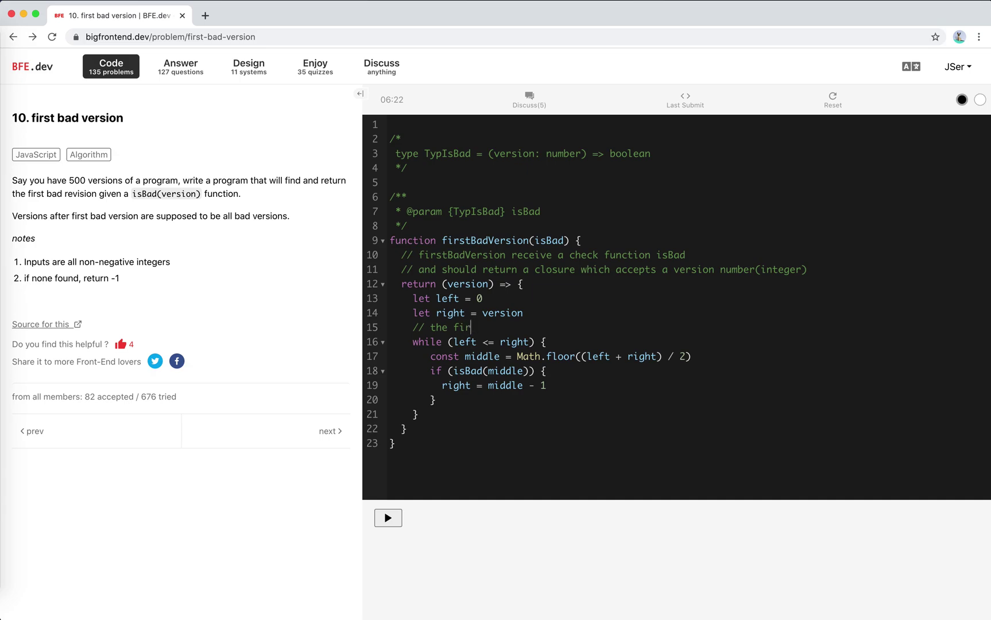
key("BackSpace")
type("version right after ")
type("middl")
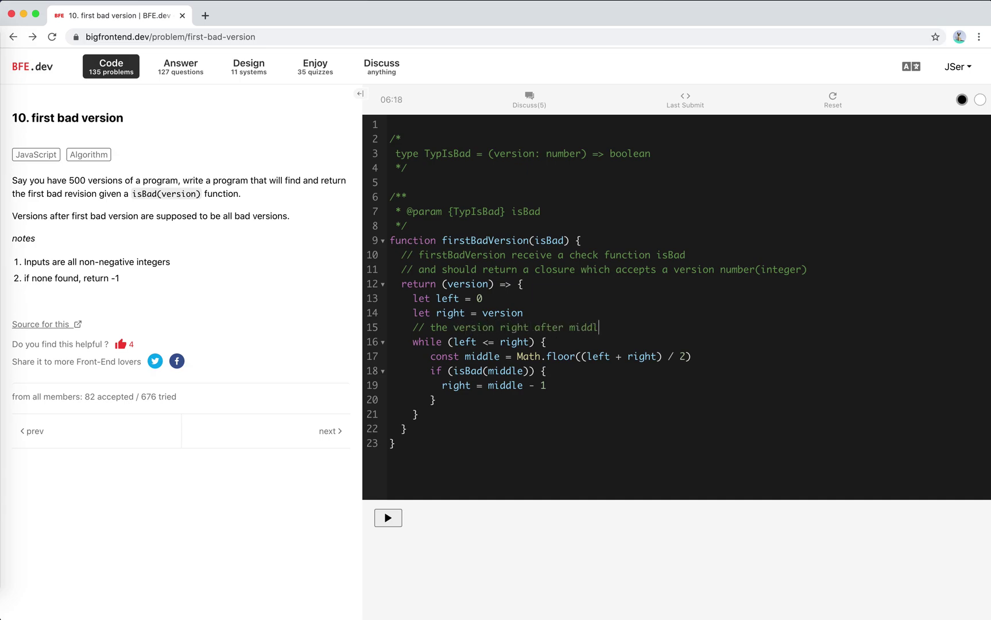
key("BackSpace")
key("BackSpace")
key("BackSpace")
type("right ")
type("is the first ")
type("bad version")
key("Return")
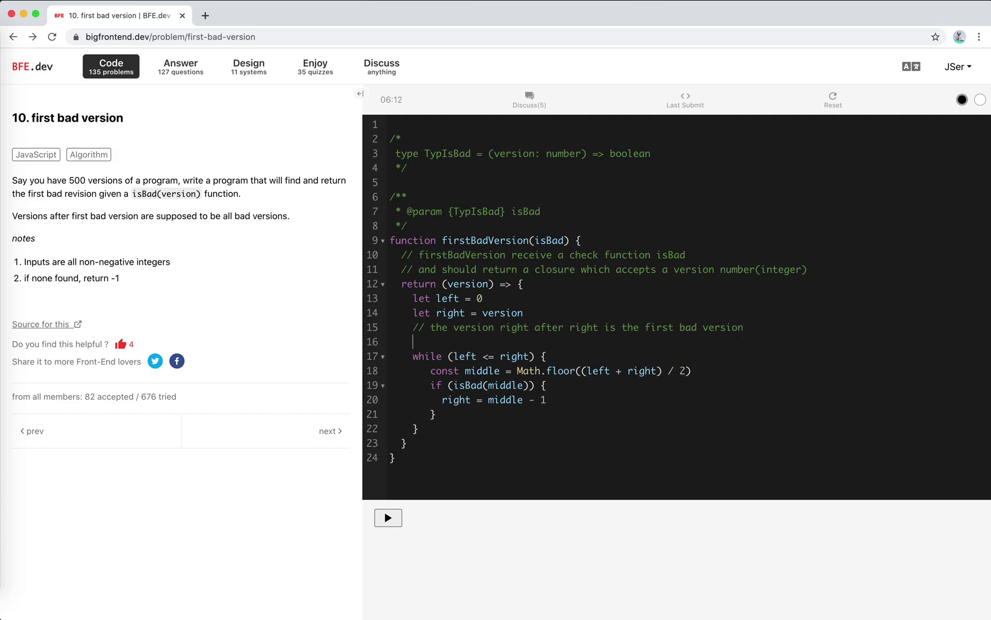
type("//o x ")
type("x")
- Start a new line and point out the o and x marks in the sketch
key("Return")
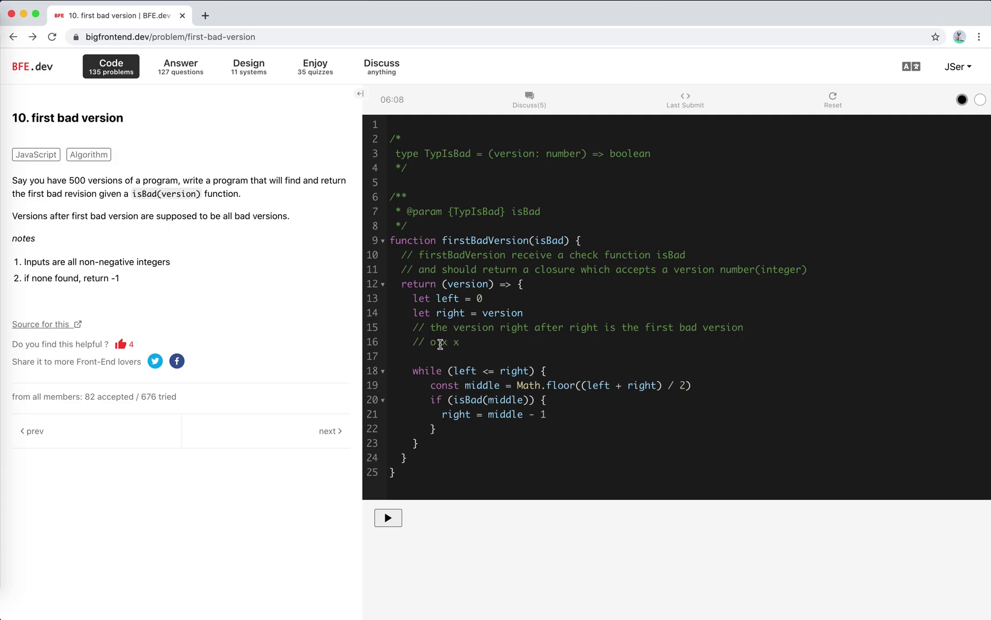
double_click(443, 342)
double_click(435, 342)
left_click(435, 343)
double_click(442, 341)
left_click(445, 342)
left_click(431, 342)
- Delete the '// o x x' sketch line and add the comment '// or `left`'
left_click_drag(465, 342, 365, 342)
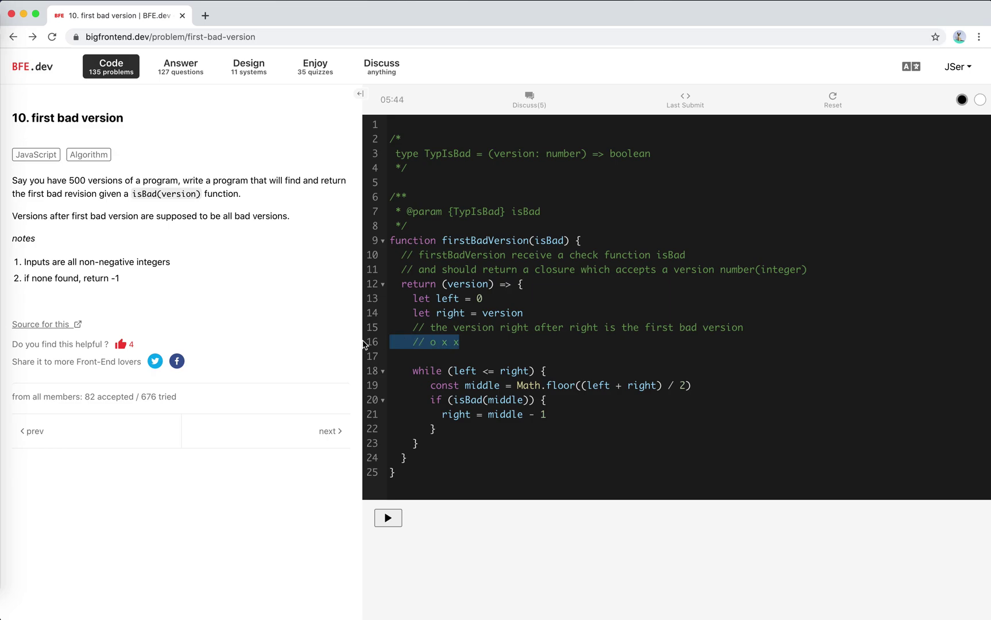
key("BackSpace")
key("BackSpace")
key("Return")
type("//")
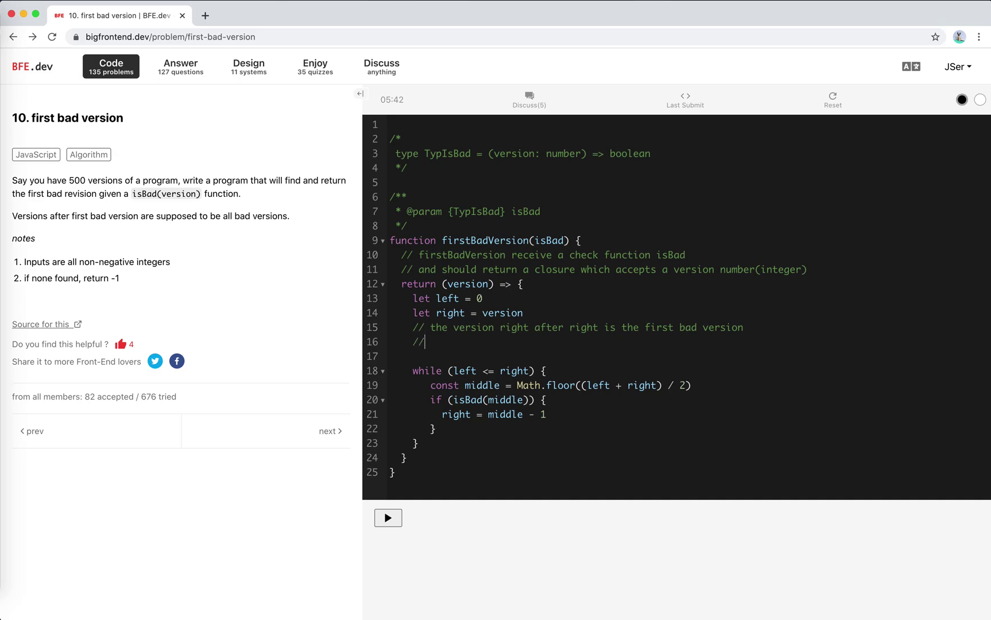
type(" or the")
key("BackSpace")
key("BackSpace")
key("BackSpace")
type("`left`")
left_click(445, 429)
type("else {")
- Add an else branch setting left = middle + 1
key("Return")
left_click(495, 429)
key("Return")
type("left ")
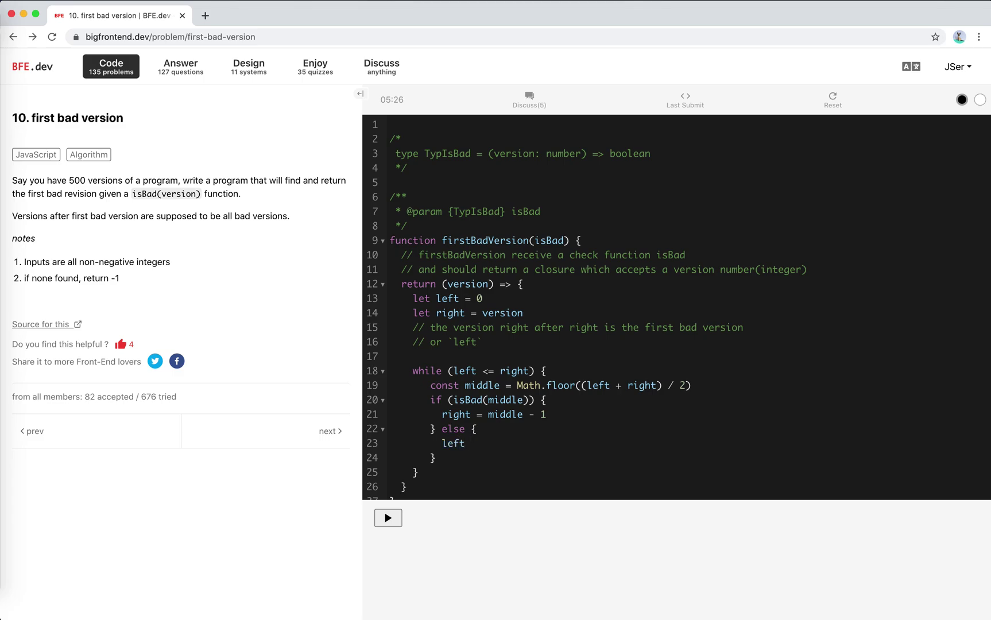
type("= middle + ")
type("1")
double_click(452, 444)
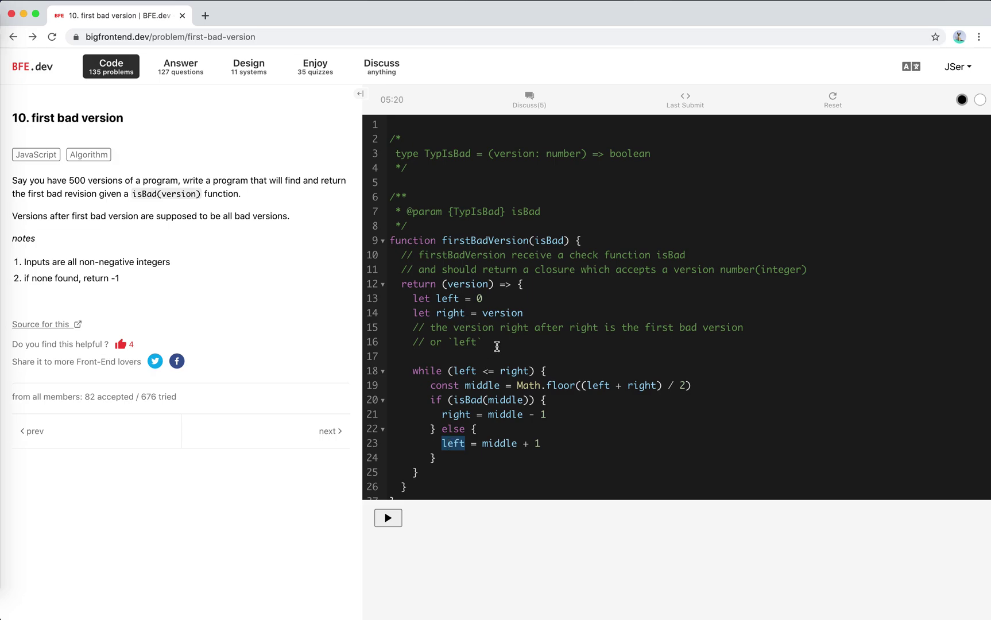
left_click(476, 457)
scroll(476, 457, "down", 1)
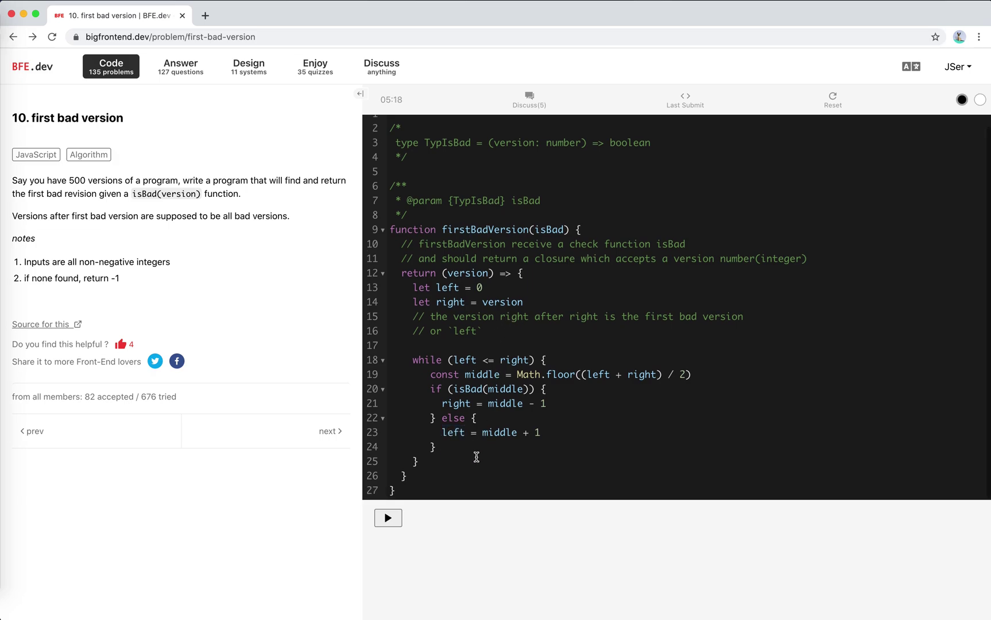
left_click_drag(452, 359, 503, 358)
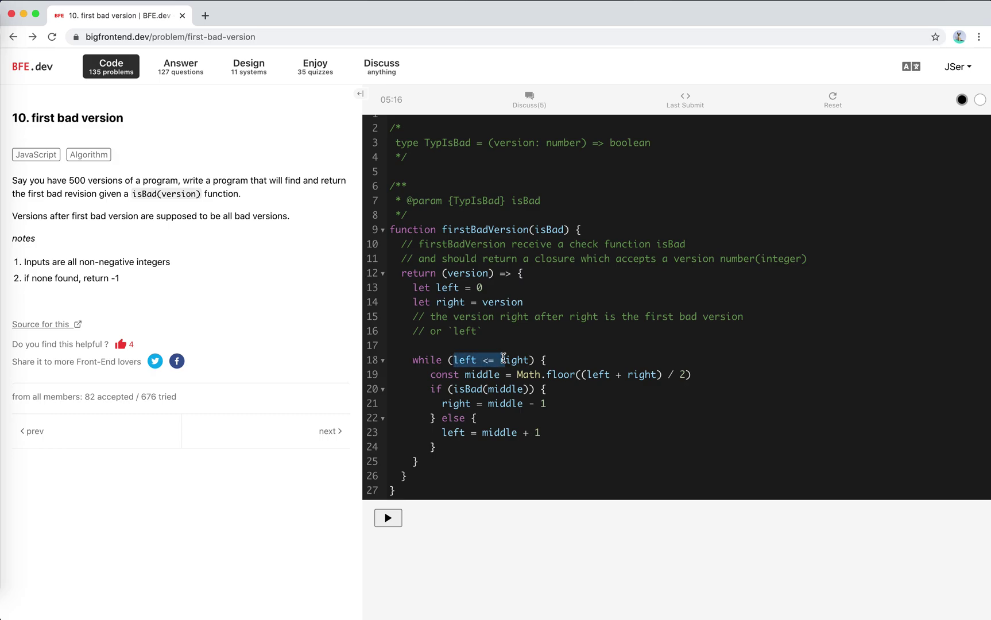
- Add 'return left' after the while loop and check the -1 note in the problem
left_click(418, 471)
key("Return")
key("Return")
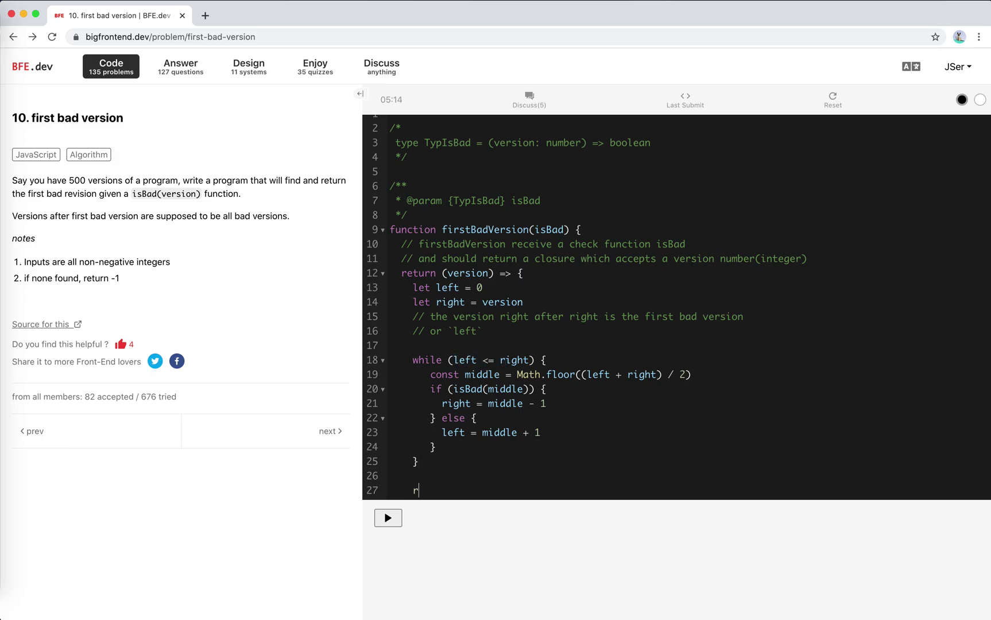
type("return left")
scroll(513, 389, "down", 1)
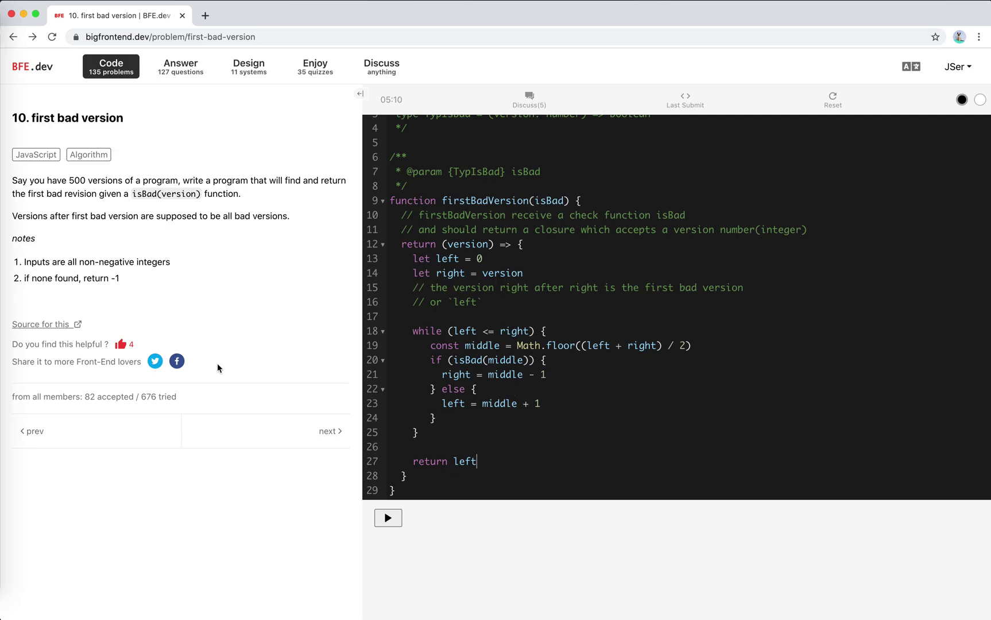
double_click(114, 278)
left_click_drag(114, 277, 120, 277)
- Add another comment line below the 'or `left`' note
left_click(483, 301)
key("Return")
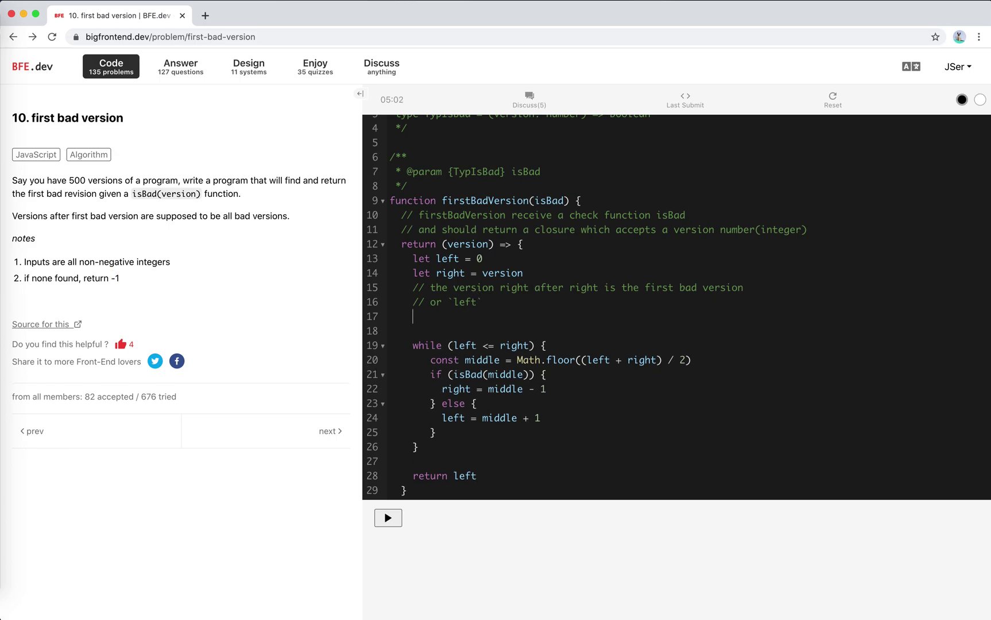
type("// o")
key("BackSpace")
type("o")
- Replace the returned left with 'isBad(left) ? left : -1'
double_click(458, 480)
left_click(473, 476)
double_click(470, 477)
key("BackSpace")
type("is")
type("Bad(")
type("left)")
left_click_drag(453, 476, 467, 476)
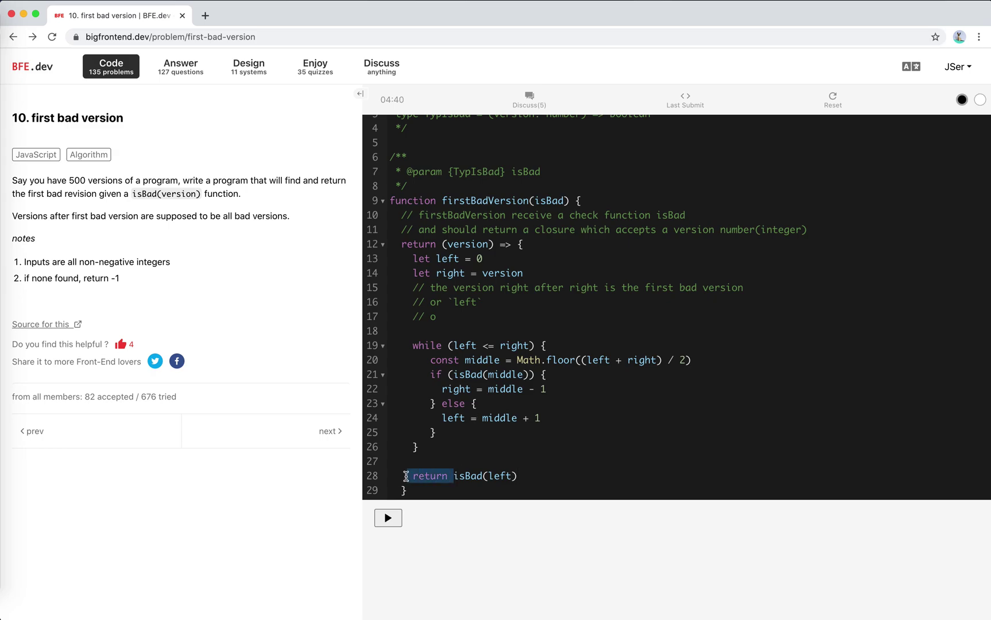
left_click(516, 476)
type("?")
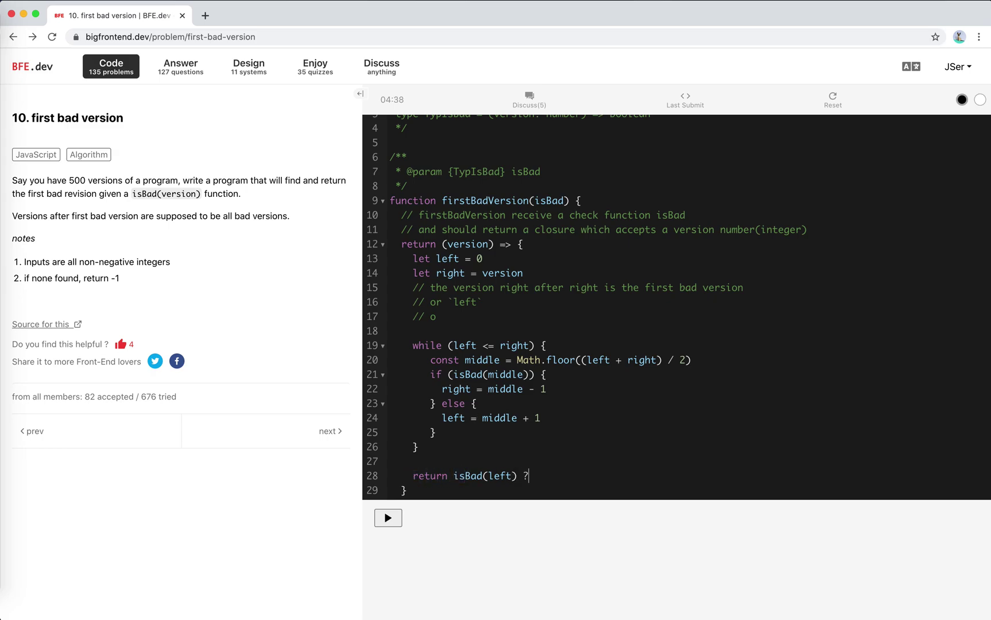
type(" left : -1")
- Run the tests, submit the passing solution, and post it to the discussion
left_click(388, 518)
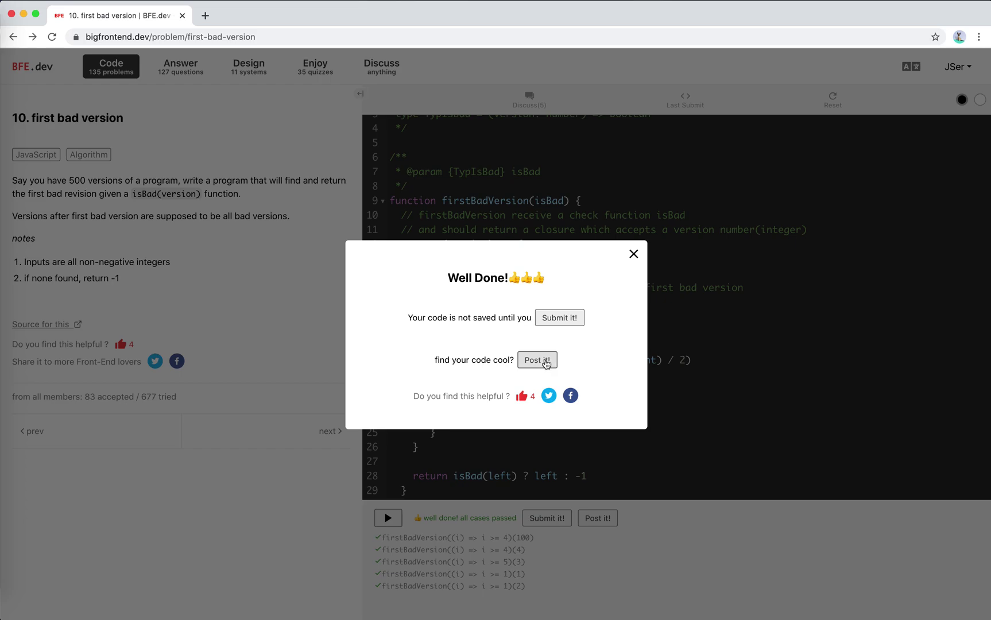
left_click(559, 318)
left_click(536, 359)
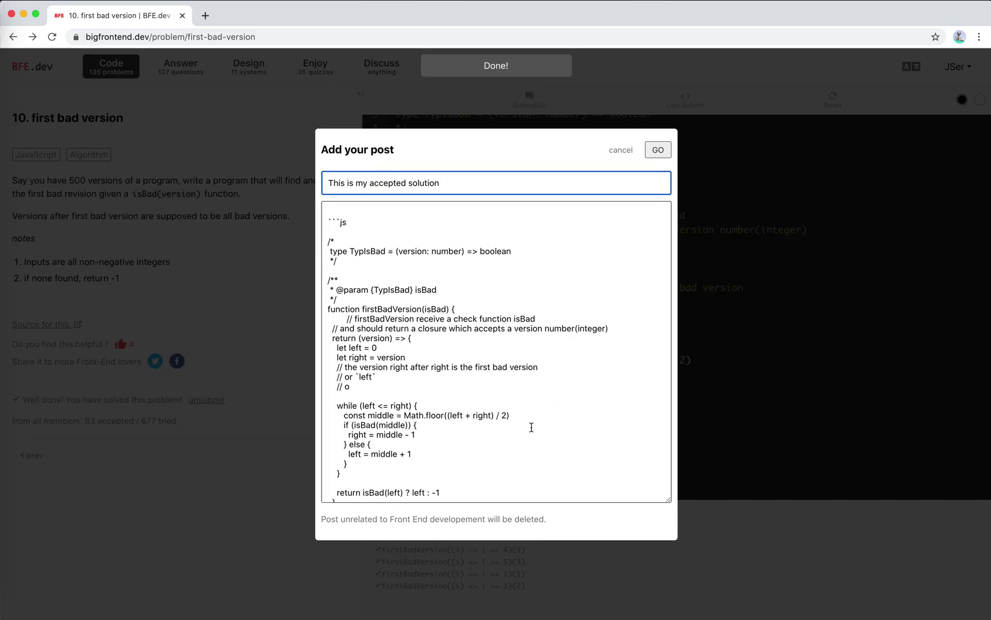
left_click(657, 150)
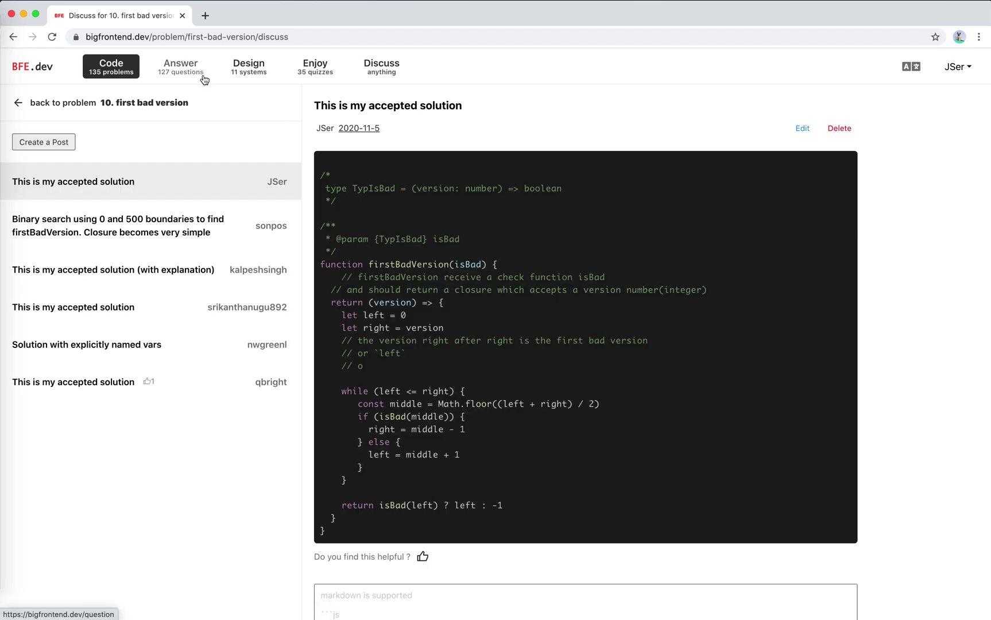
- Return to the problem page, dismiss the start prompt, and highlight the binary search loop
left_click(167, 102)
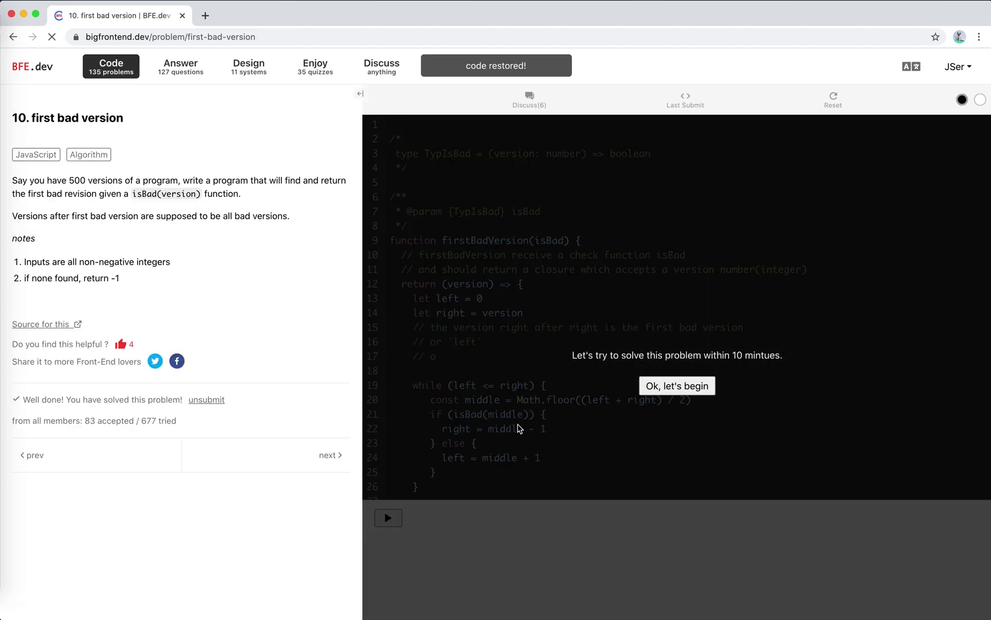
left_click(675, 385)
left_click_drag(464, 370, 527, 448)
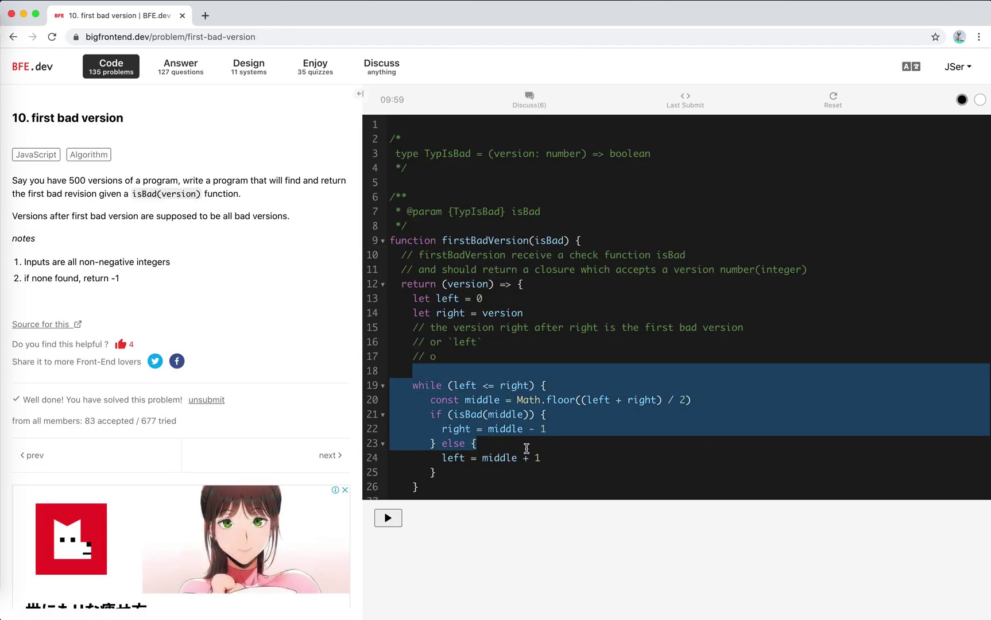
- Edit the trial 'right left' comment on line 18, removing the stray o characters
left_click(496, 370)
key("BackSpace")
key("BackSpace")
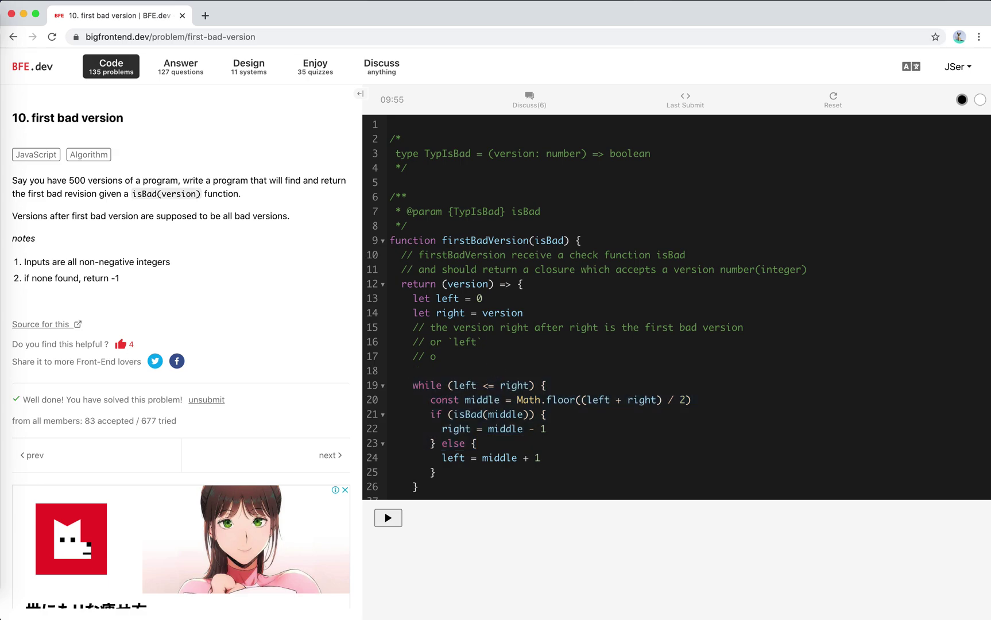
scroll(674, 310, "down", 2)
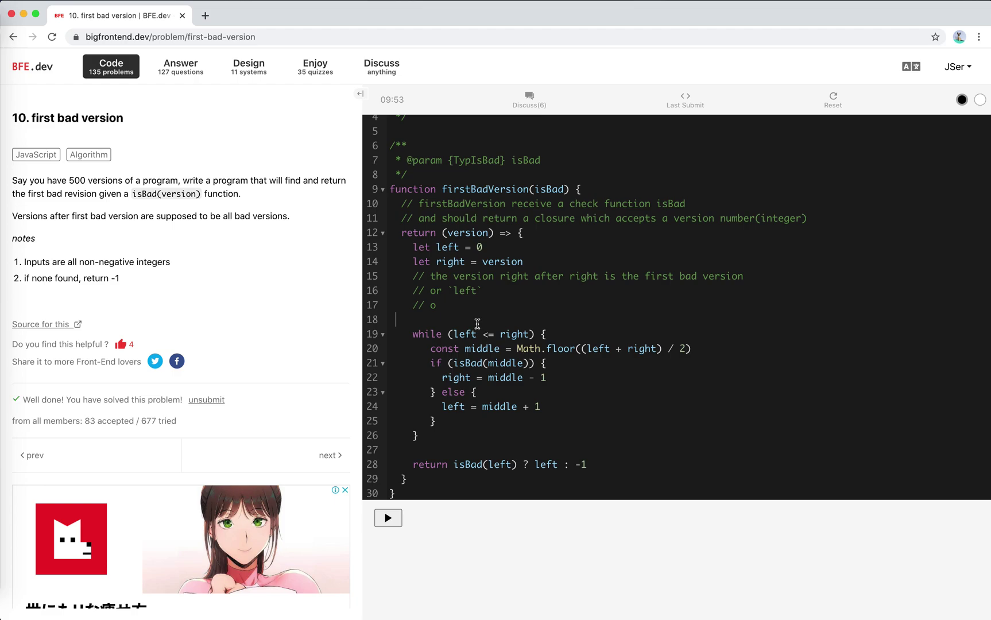
type("///")
type(" o")
key("BackSpace")
type("right left")
left_click(467, 319)
left_click(498, 319)
type("x")
left_click(467, 319)
type("o")
key("BackSpace")
type("x")
- Delete the line 18 comment and its empty line, leaving 'o x' directly above the loop
left_click_drag(440, 319, 533, 319)
key("BackSpace")
key("BackSpace")
key("BackSpace")
key("BackSpace")
key("BackSpace")
key("BackSpace")
key("BackSpace")
key("BackSpace")
key("BackSpace")
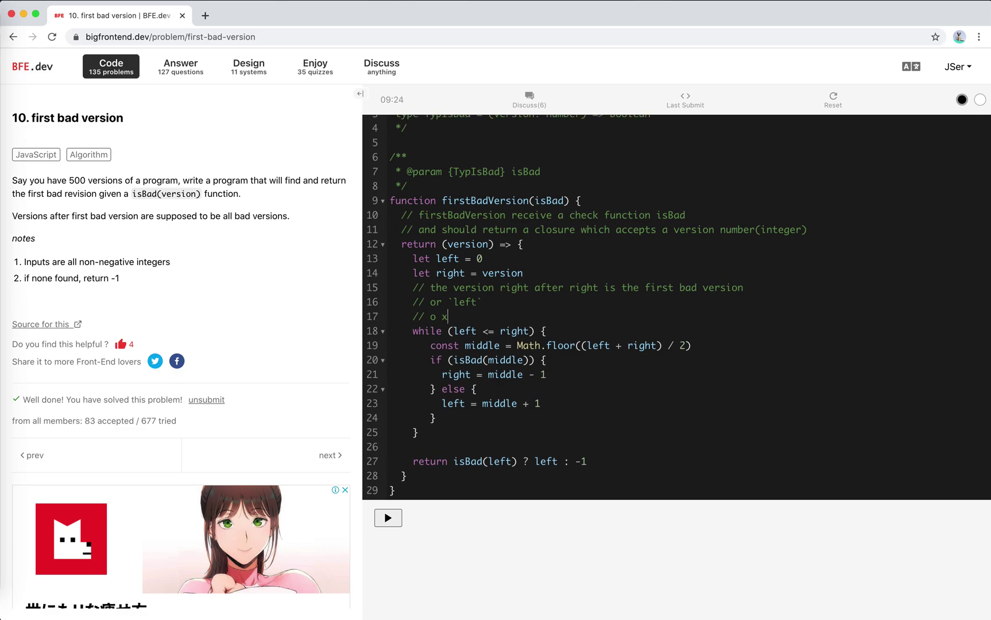